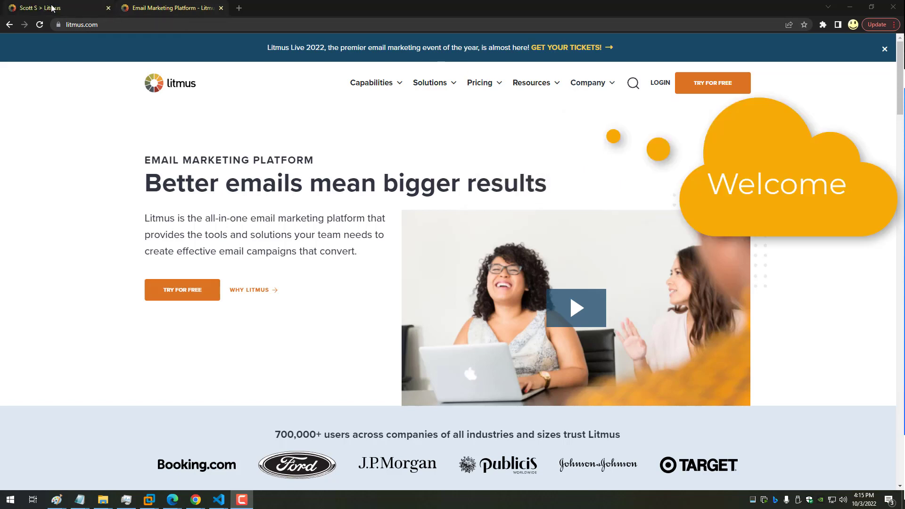
# Step: Create a new Build email titled 'Conservation Foundation' and go to its template picker
pyautogui.moveTo(52, 8)
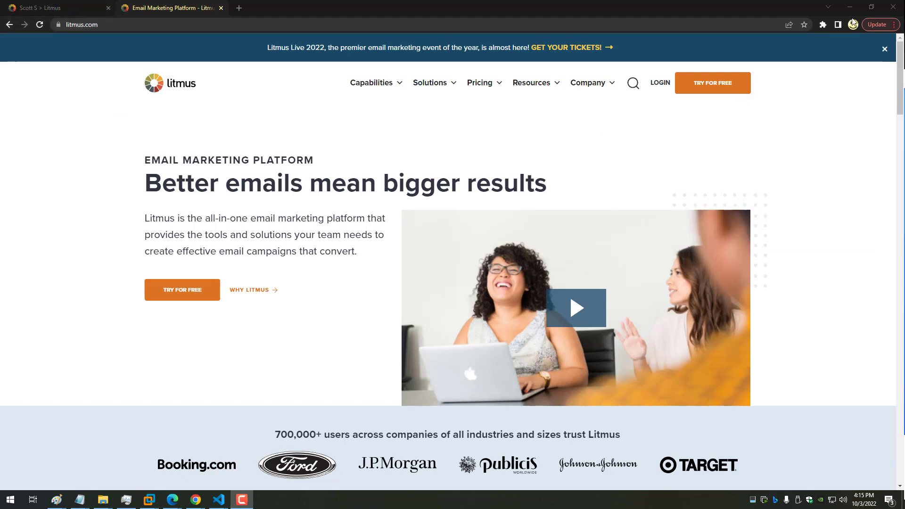
pyautogui.click(67, 12)
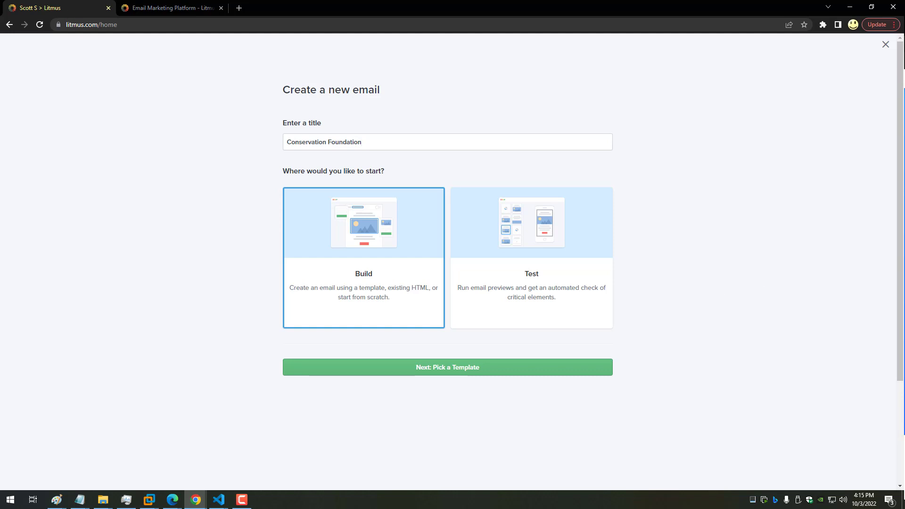
pyautogui.press('Return')
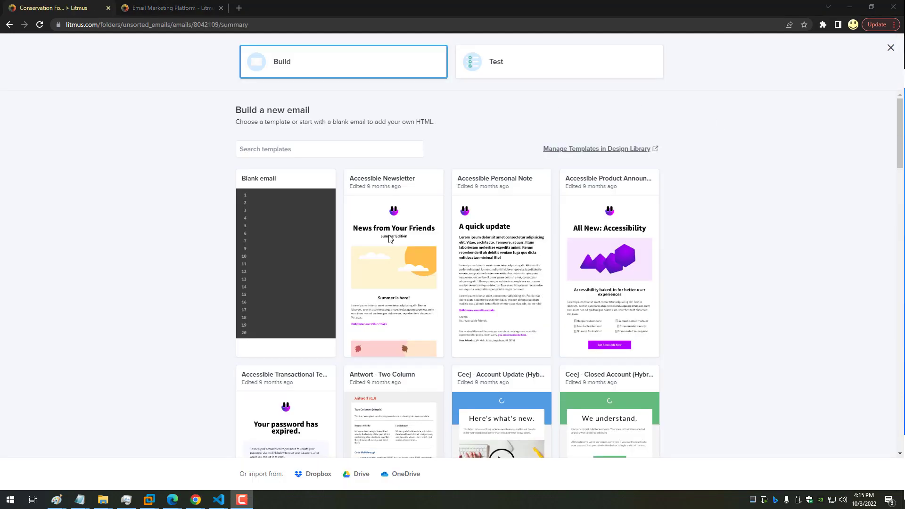
# Step: Browse the template gallery and start the email in Code view with the Conservation Foundation HTML
pyautogui.moveTo(288, 274)
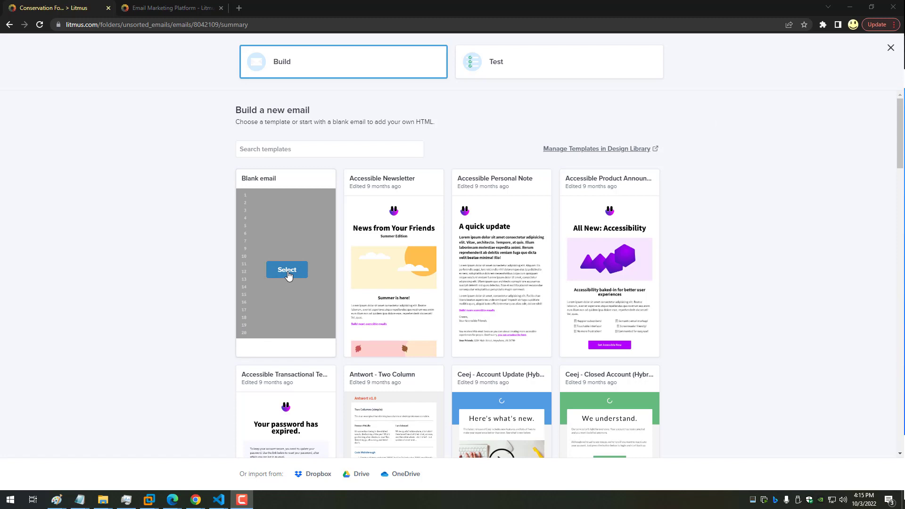
pyautogui.moveTo(491, 285)
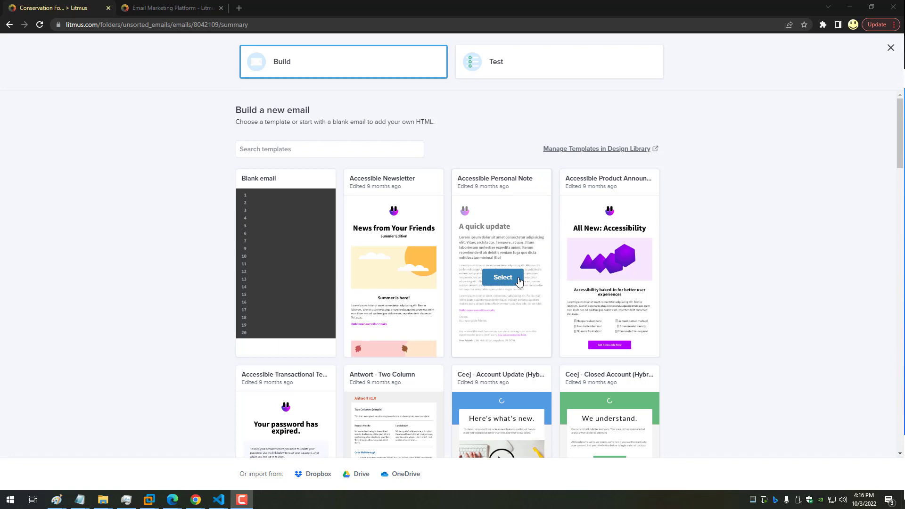
pyautogui.scroll(-7, 519, 282)
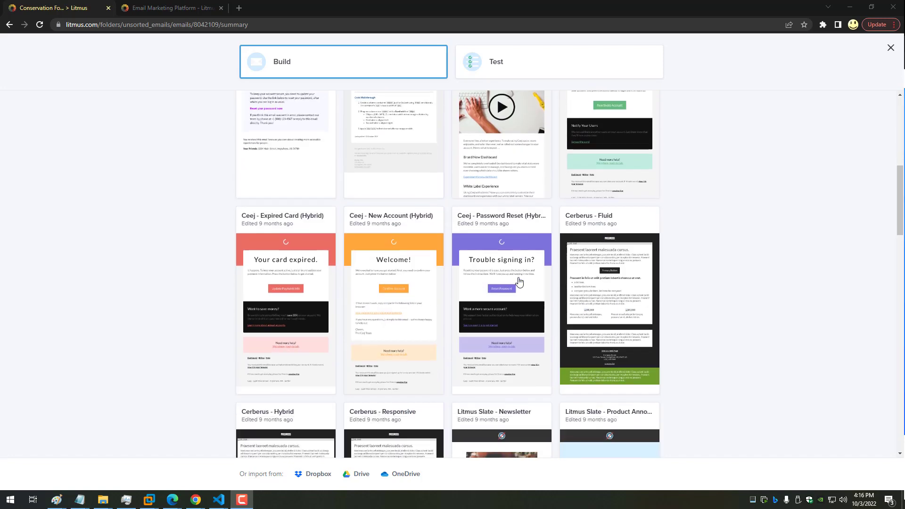
pyautogui.scroll(-7, 519, 281)
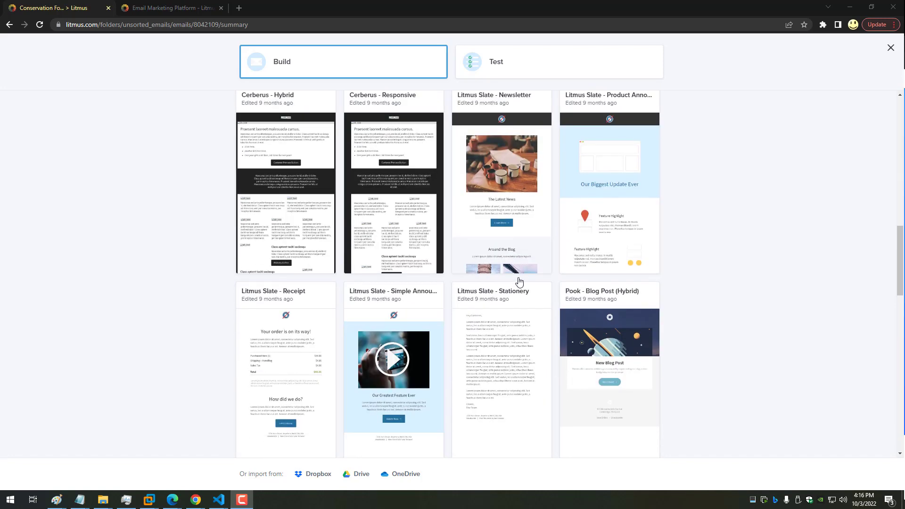
pyautogui.scroll(-4, 519, 281)
pyautogui.scroll(-6, 519, 282)
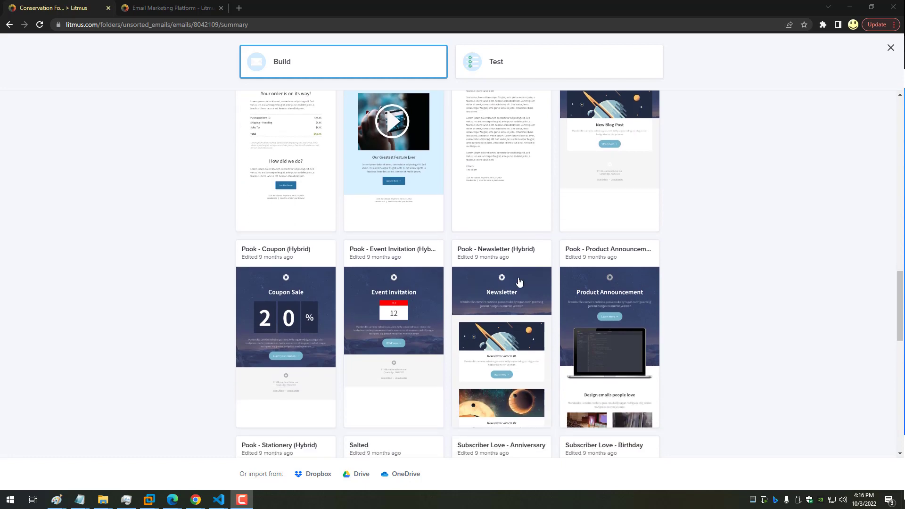
pyautogui.scroll(-4, 519, 281)
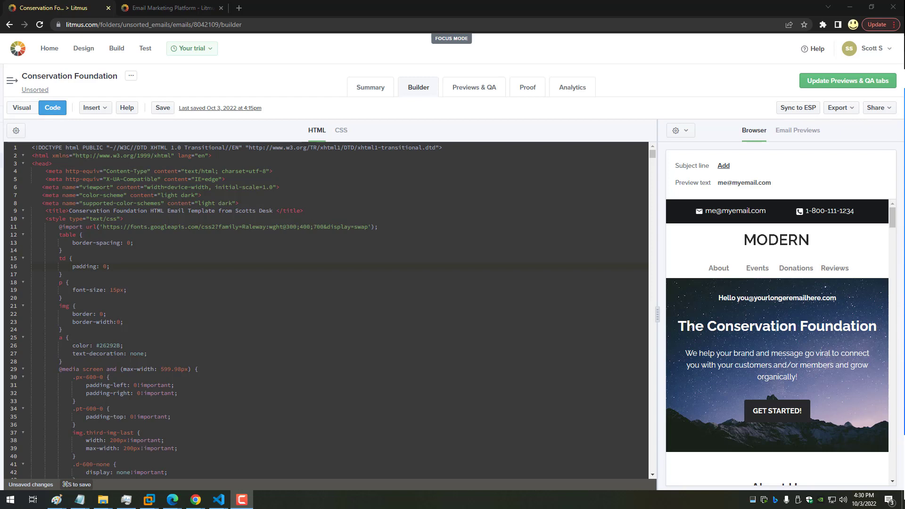
# Step: Widen the browser preview so the email shows its desktop layout with the View online link
pyautogui.click(248, 234)
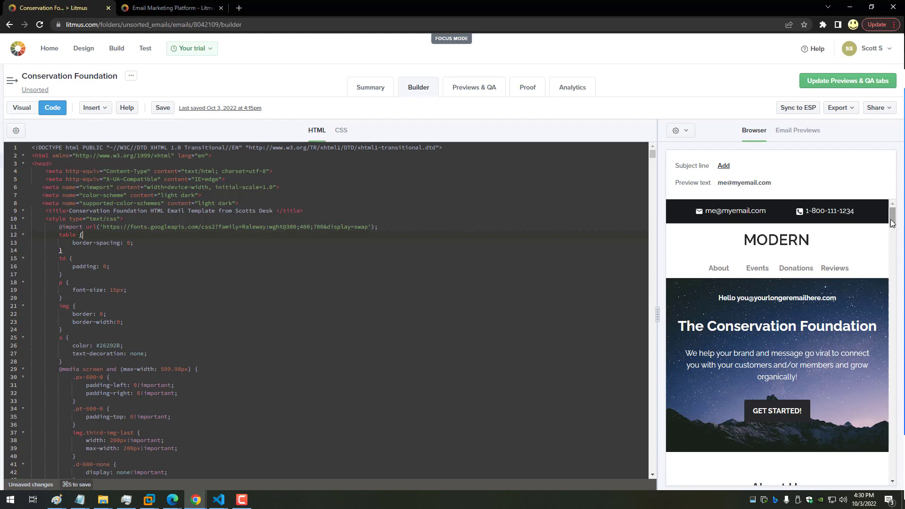
pyautogui.moveTo(893, 225)
pyautogui.mouseDown()
pyautogui.moveTo(886, 421)
pyautogui.moveTo(899, 215)
pyautogui.mouseUp()
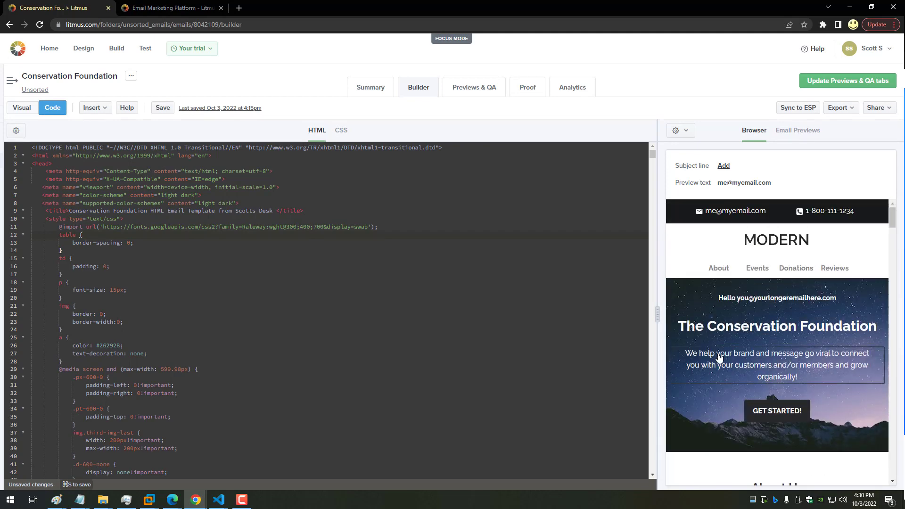
pyautogui.moveTo(658, 318); pyautogui.dragTo(552, 327)
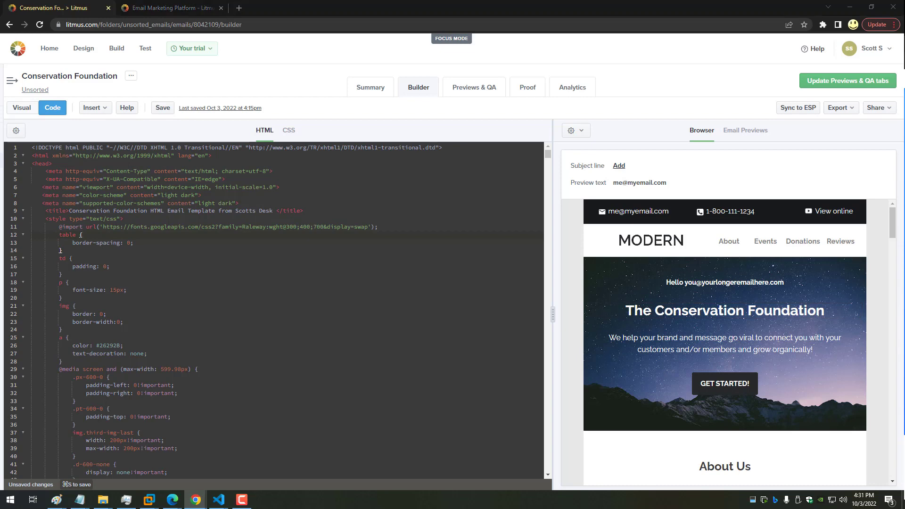
# Step: Show Email Previews and scroll through renders in Outlook 2019, Gmail, iPhones and AOL Mail
pyautogui.click(746, 130)
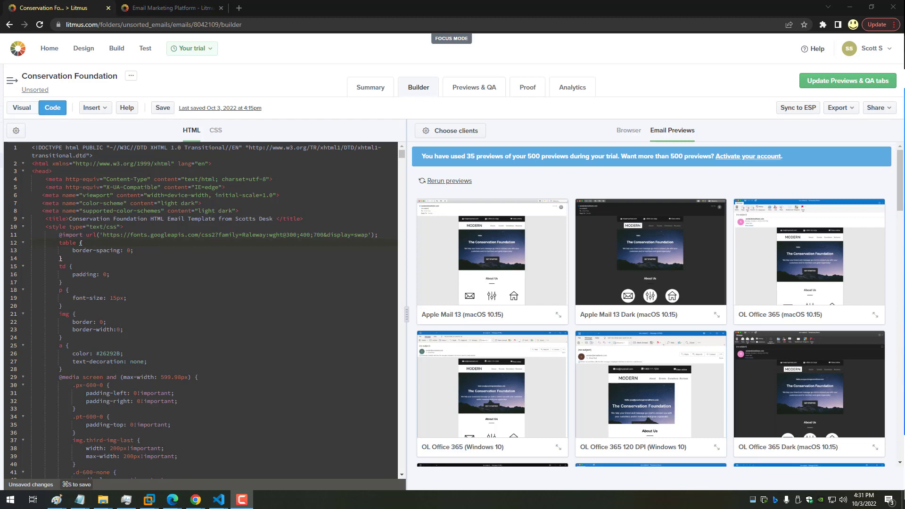
pyautogui.scroll(-3, 651, 307)
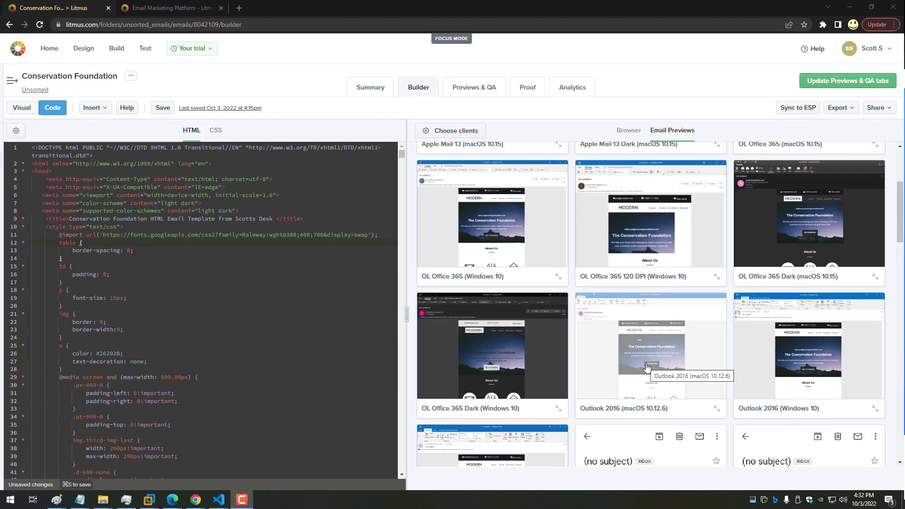
pyautogui.scroll(-6, 647, 367)
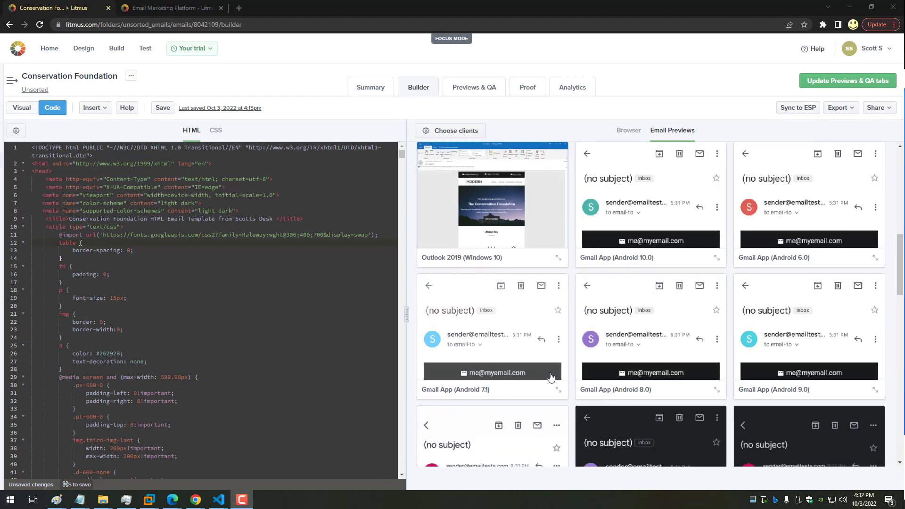
pyautogui.scroll(-6, 551, 377)
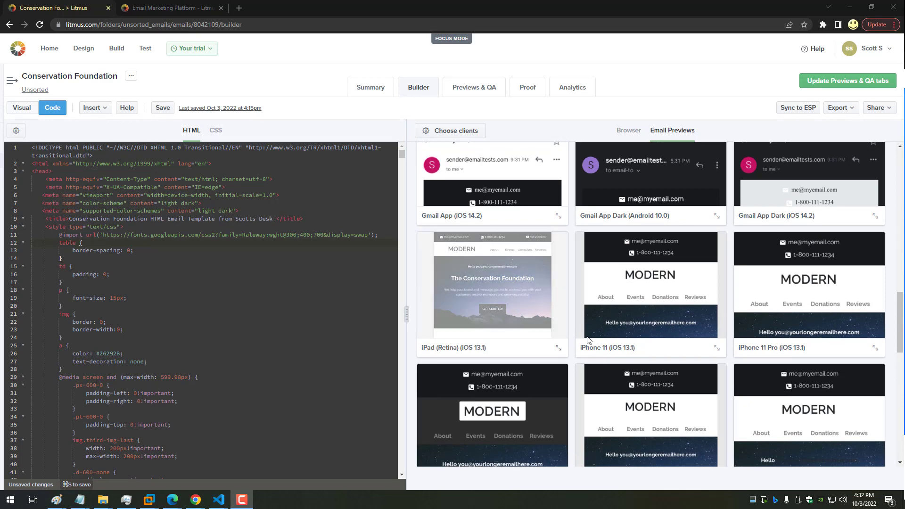
pyautogui.scroll(-3, 613, 361)
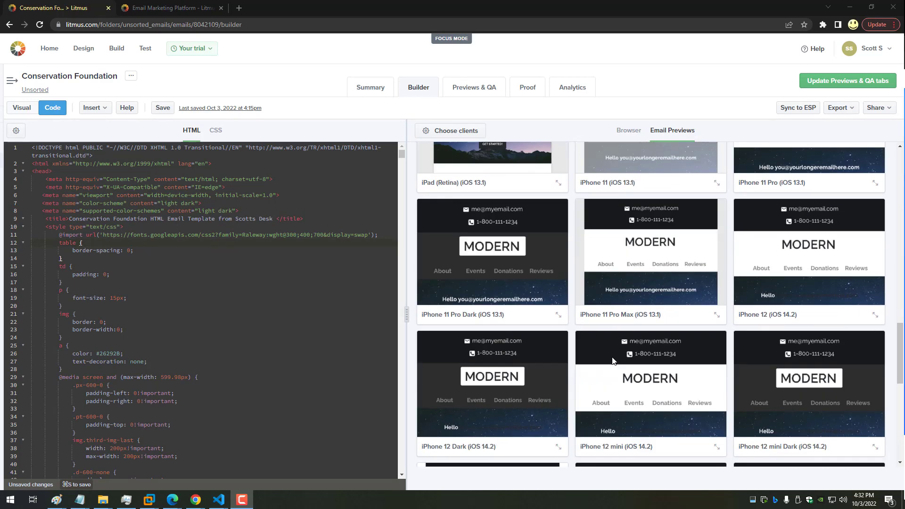
pyautogui.scroll(-5, 612, 361)
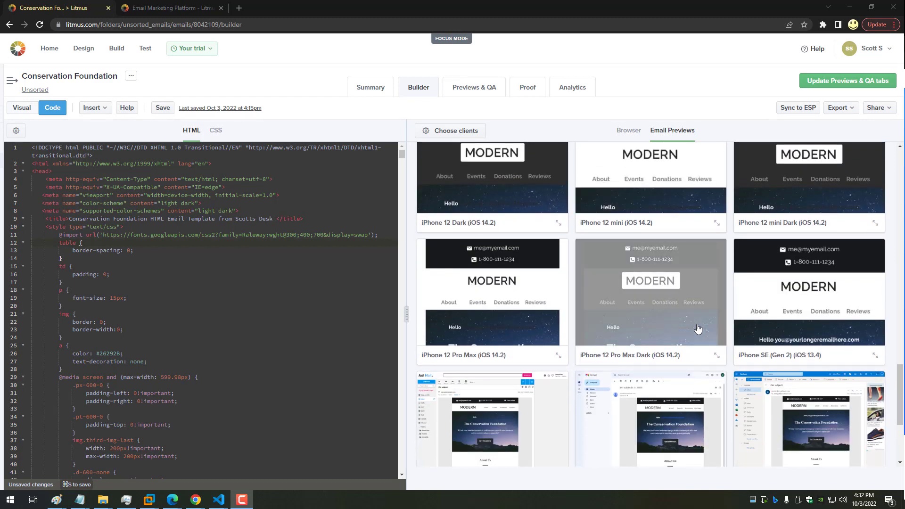
pyautogui.scroll(-3, 753, 321)
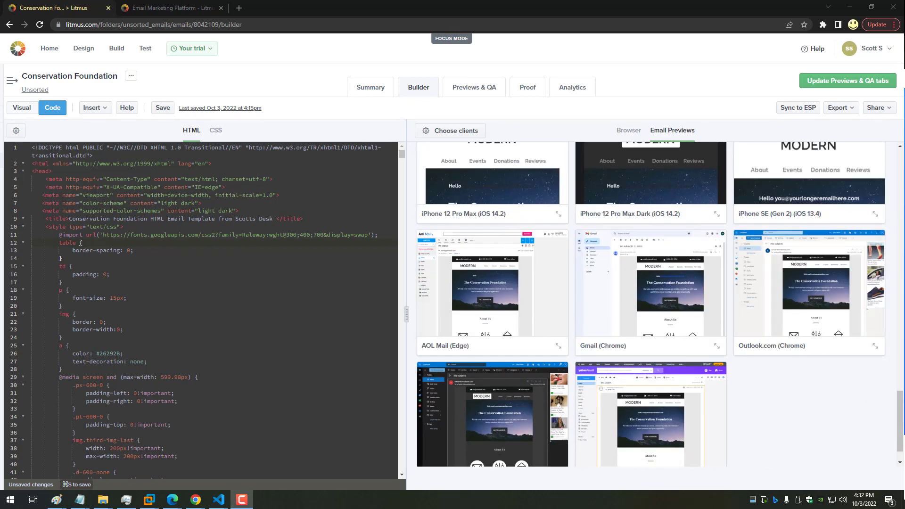
# Step: Inspect the full-size Yahoo! Mail (Firefox) render of the email
pyautogui.click(651, 415)
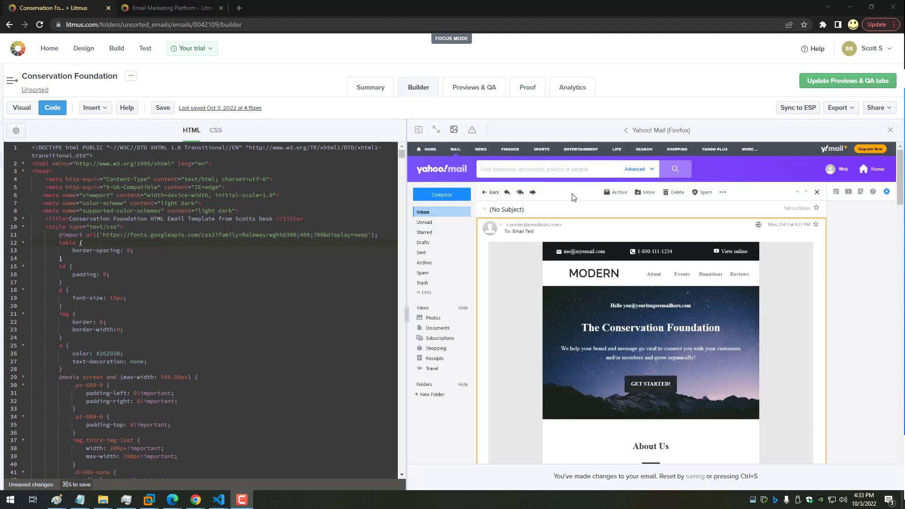
pyautogui.scroll(-7, 689, 296)
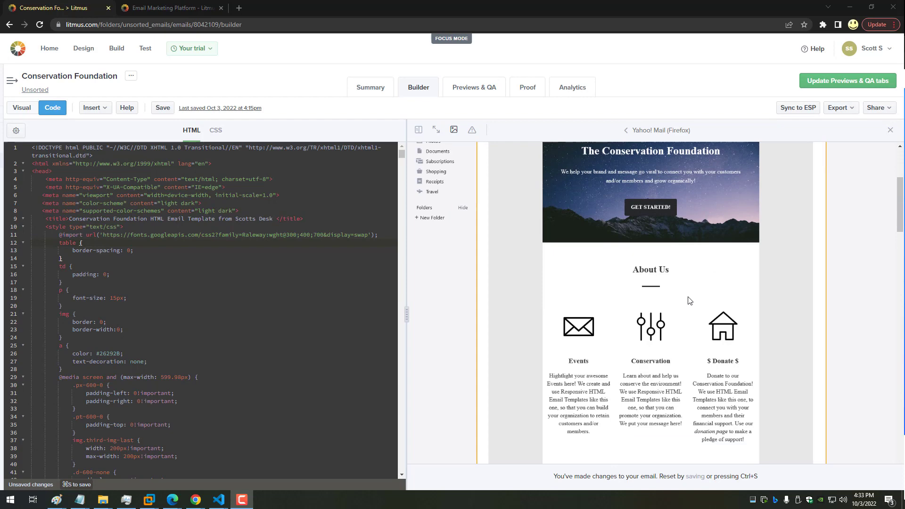
pyautogui.scroll(-10, 689, 300)
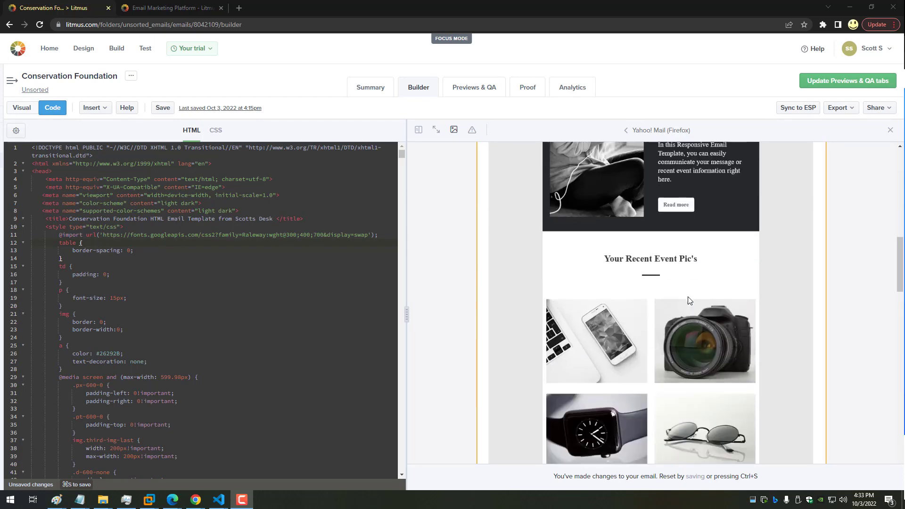
pyautogui.scroll(-6, 689, 300)
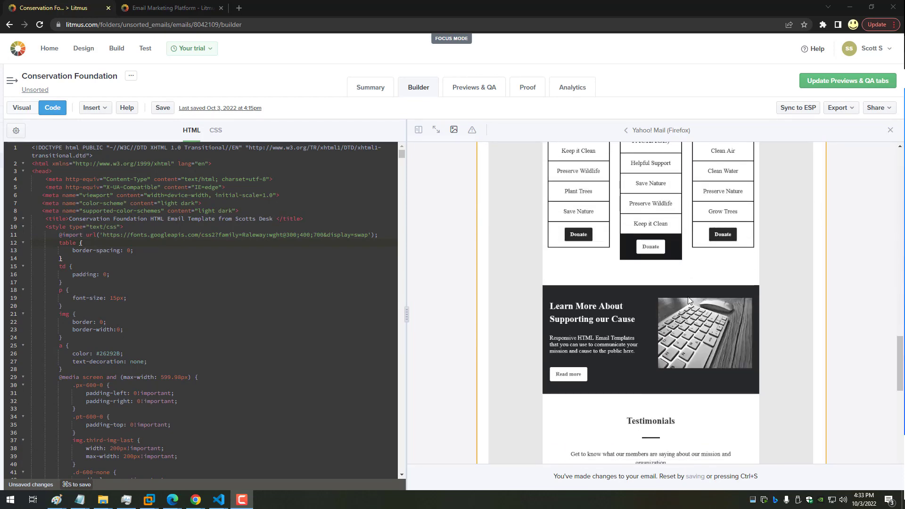
pyautogui.scroll(20, 689, 300)
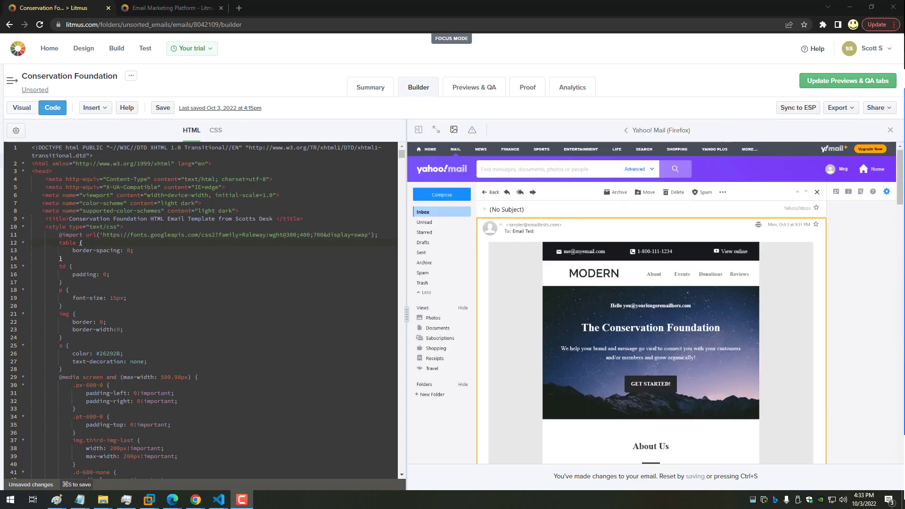
# Step: Inspect the full-size Outlook.com Dark (Chrome) render of the email
pyautogui.click(627, 132)
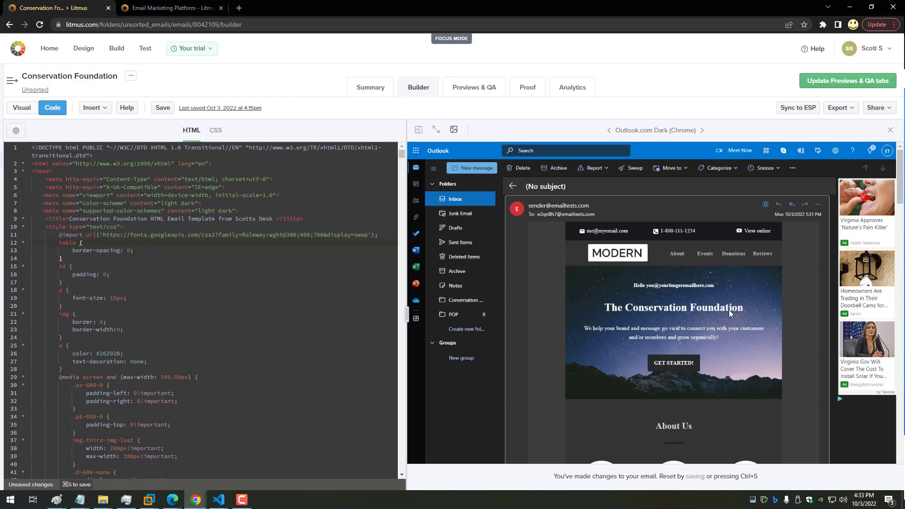
pyautogui.scroll(-6, 755, 316)
pyautogui.scroll(-10, 755, 319)
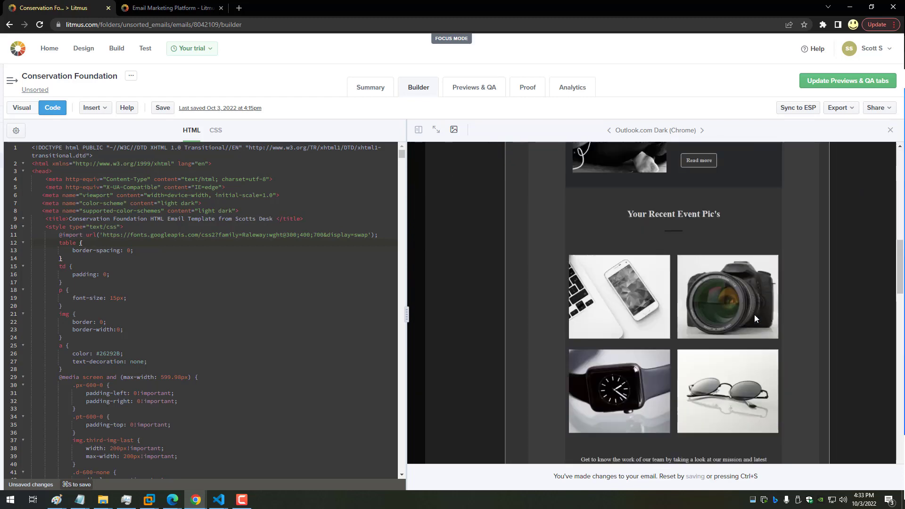
pyautogui.scroll(-8, 755, 319)
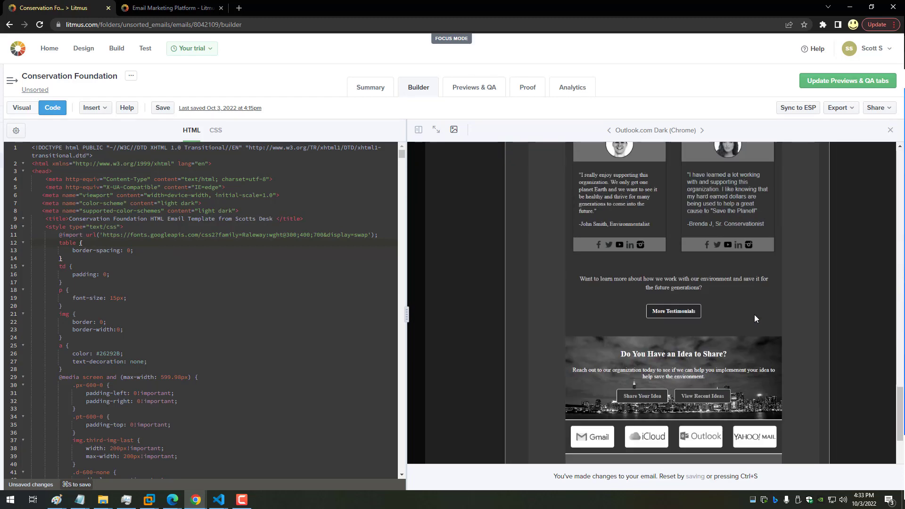
pyautogui.scroll(10, 754, 315)
pyautogui.scroll(15, 752, 302)
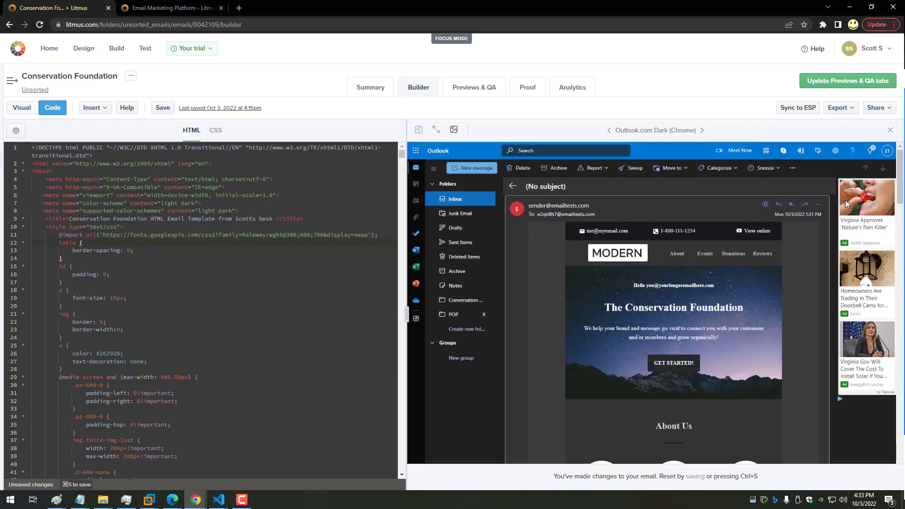
# Step: Return to the previews grid, open the client configuration, and review the Desktop client list
pyautogui.press('Escape')
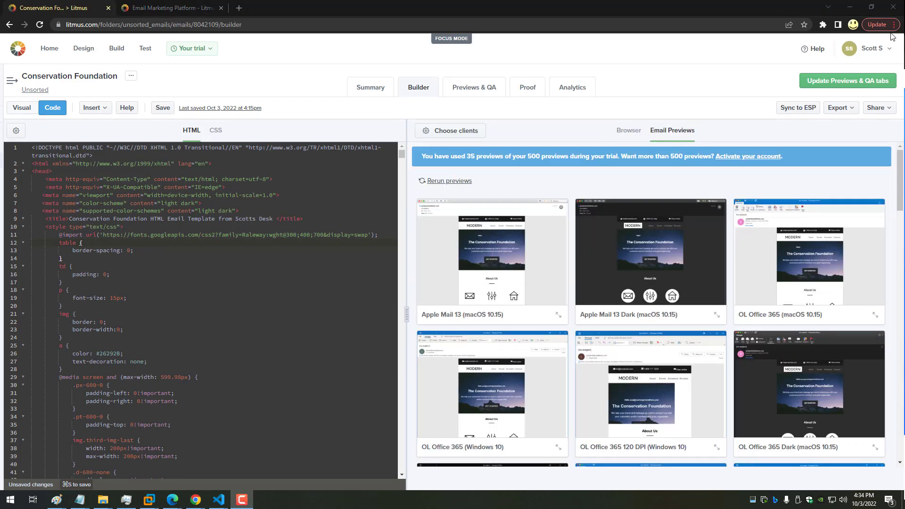
pyautogui.click(453, 132)
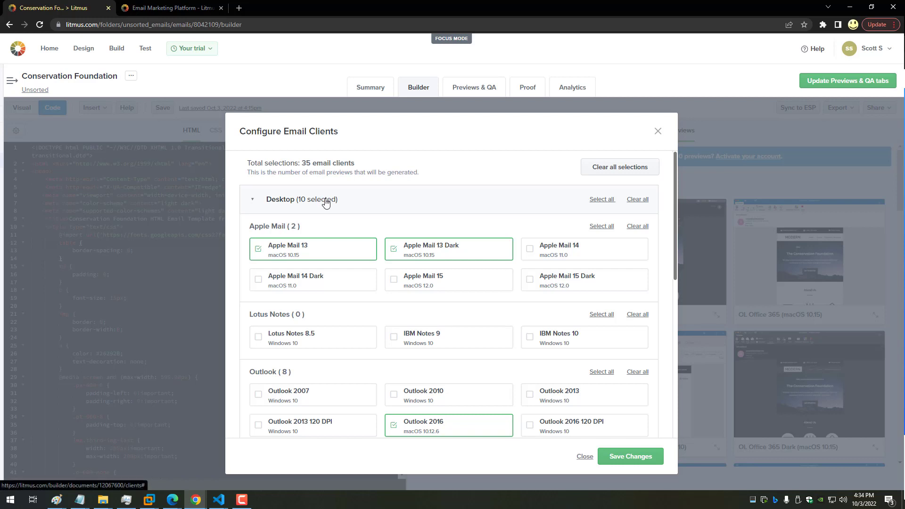
pyautogui.click(254, 200)
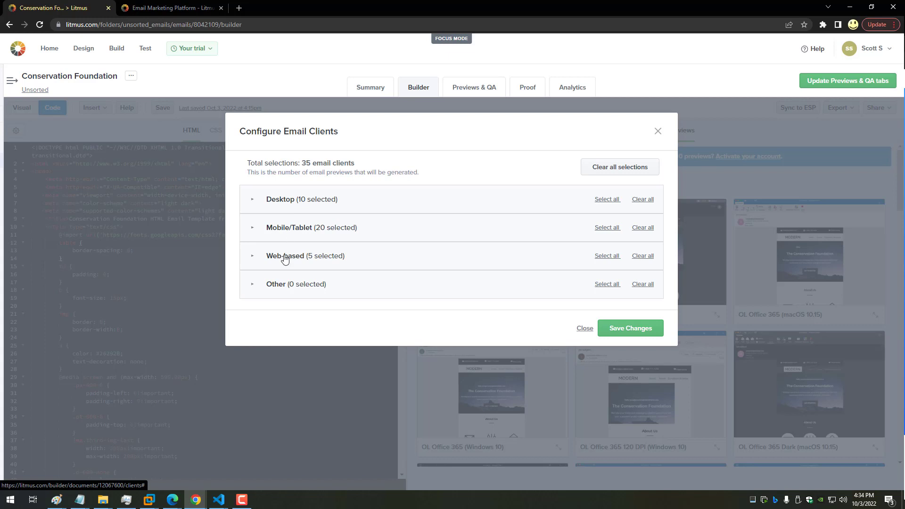
pyautogui.click(251, 204)
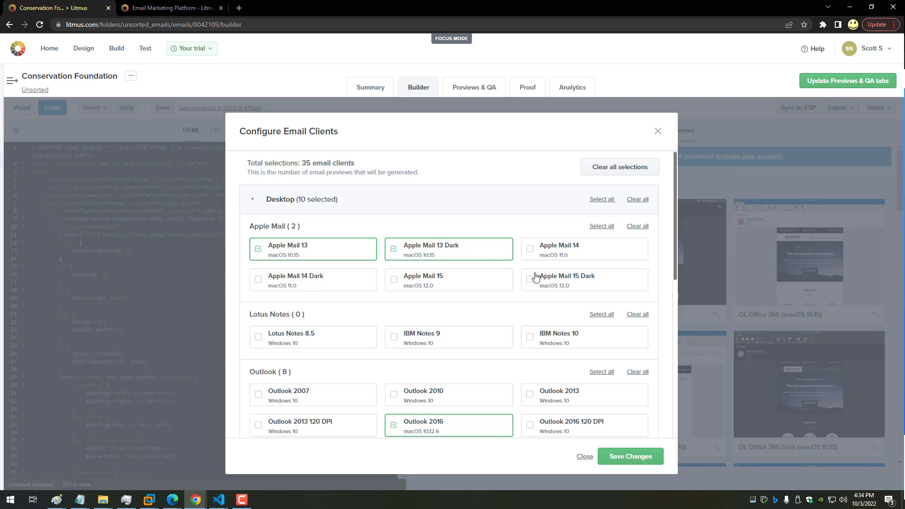
# Step: Review the Mobile/Tablet clients and close the configuration, leaving the 35-client selection unchanged
pyautogui.scroll(-1, 536, 278)
pyautogui.scroll(-3, 537, 277)
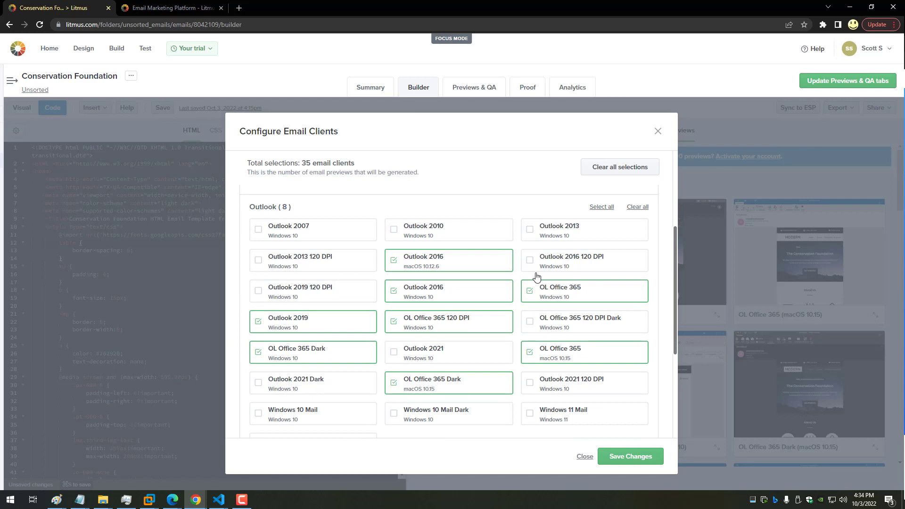
pyautogui.scroll(-4, 537, 278)
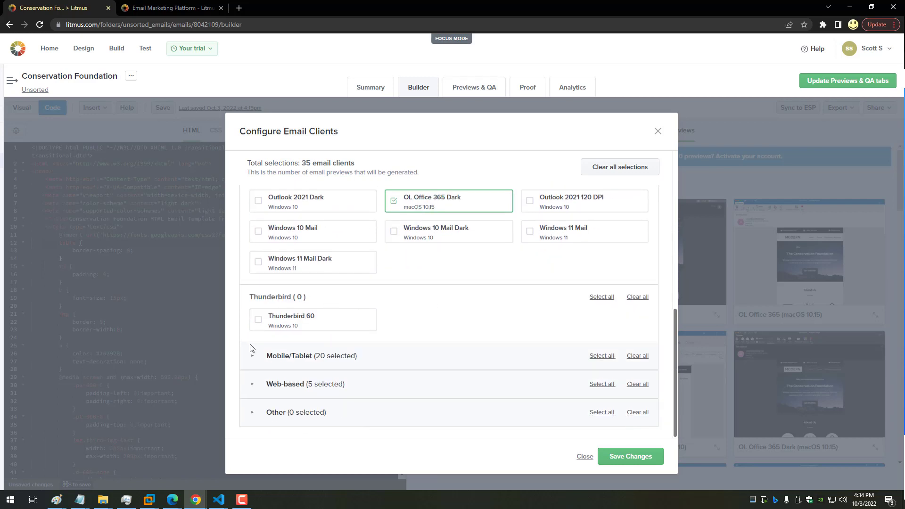
pyautogui.click(252, 358)
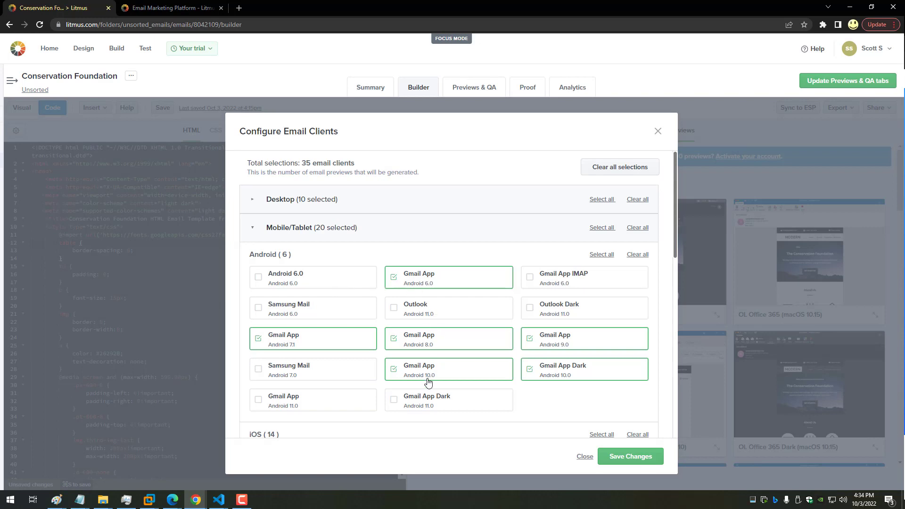
pyautogui.scroll(-7, 428, 382)
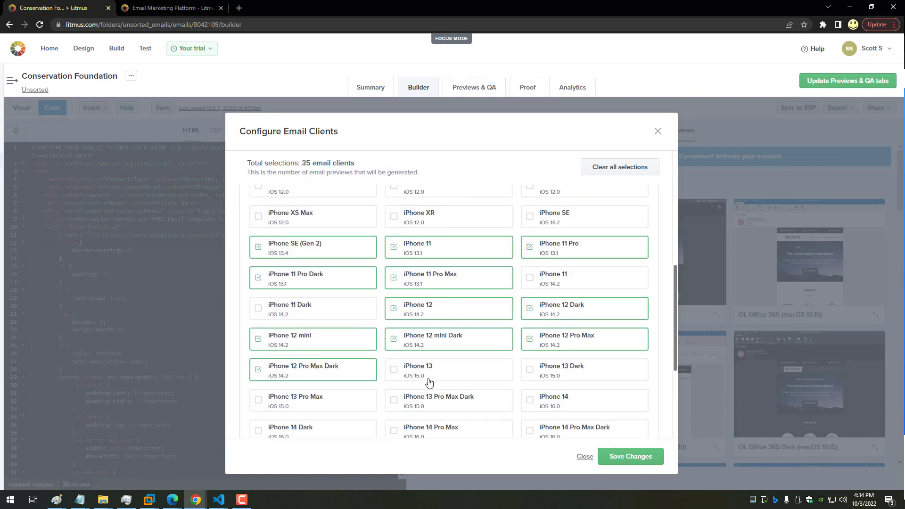
pyautogui.scroll(-4, 429, 382)
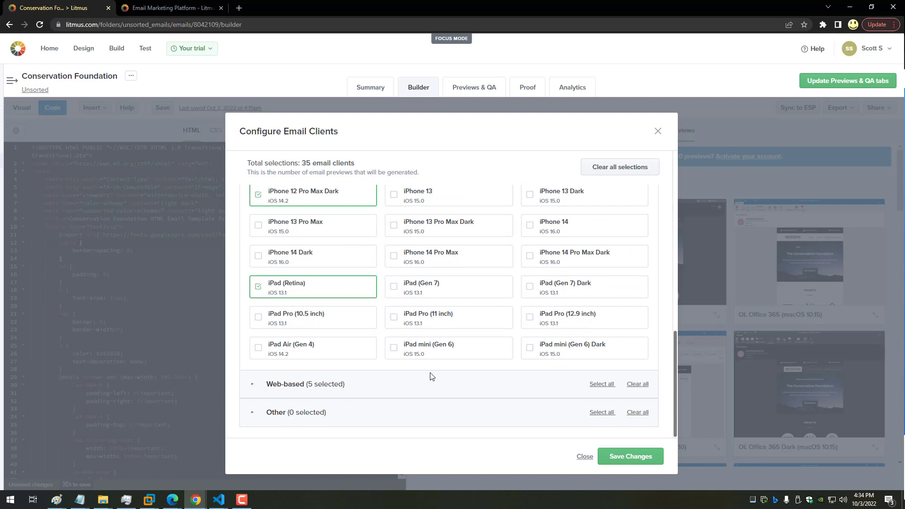
pyautogui.click(585, 458)
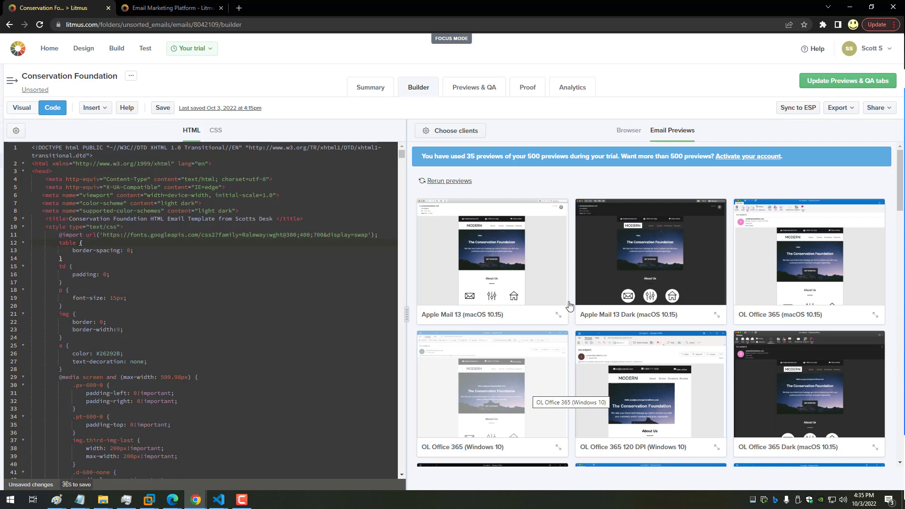
# Step: Scroll the Email Previews grid down to the Gmail App renders, including Gmail App Dark
pyautogui.scroll(-3, 656, 325)
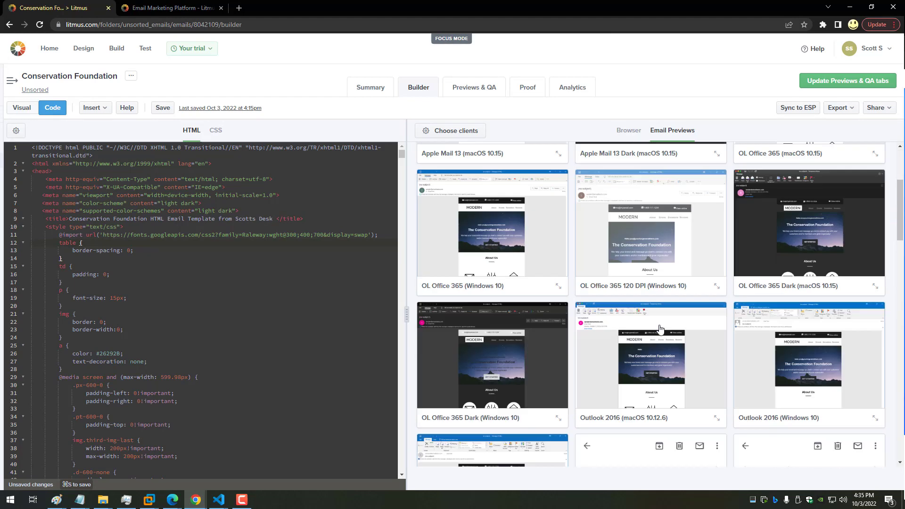
pyautogui.scroll(-10, 660, 329)
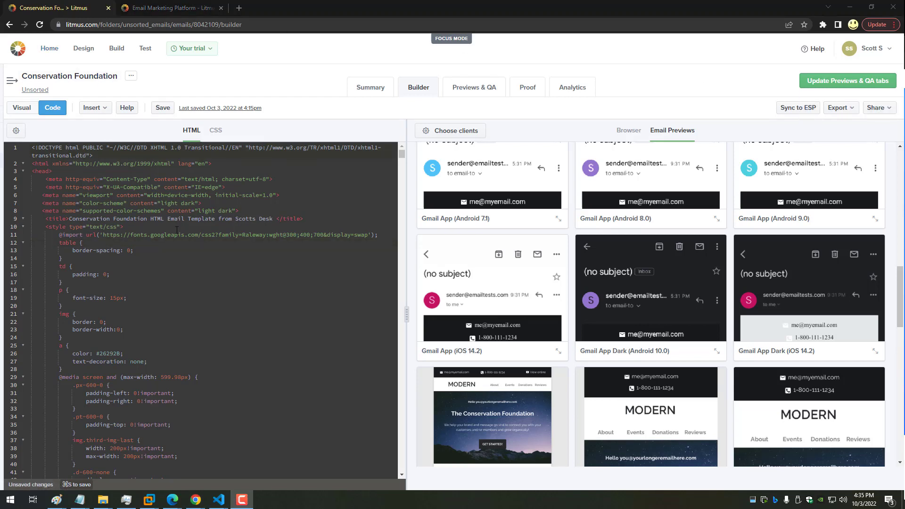
pyautogui.moveTo(156, 255); pyautogui.dragTo(172, 427)
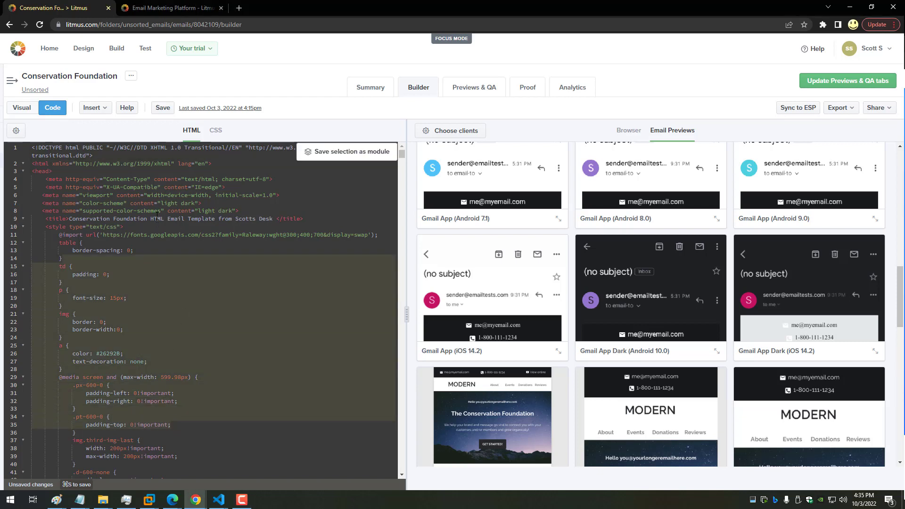
pyautogui.click(216, 131)
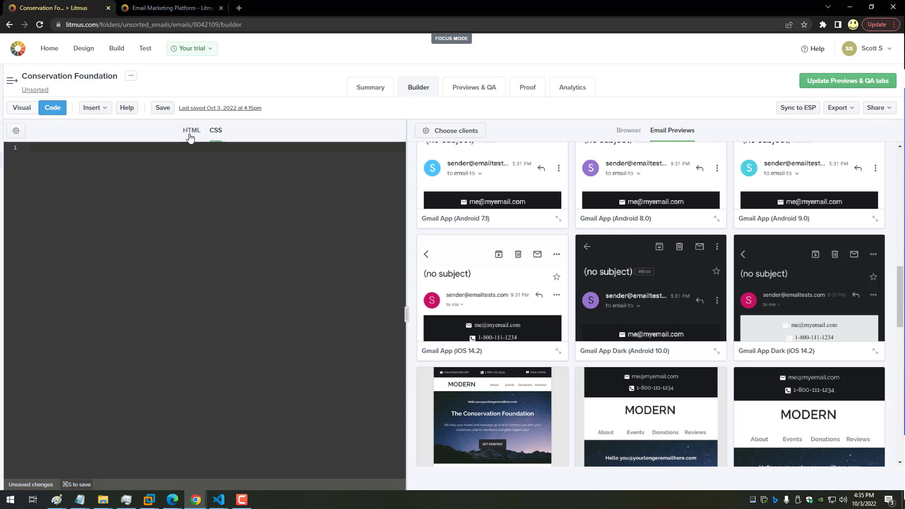
pyautogui.click(191, 138)
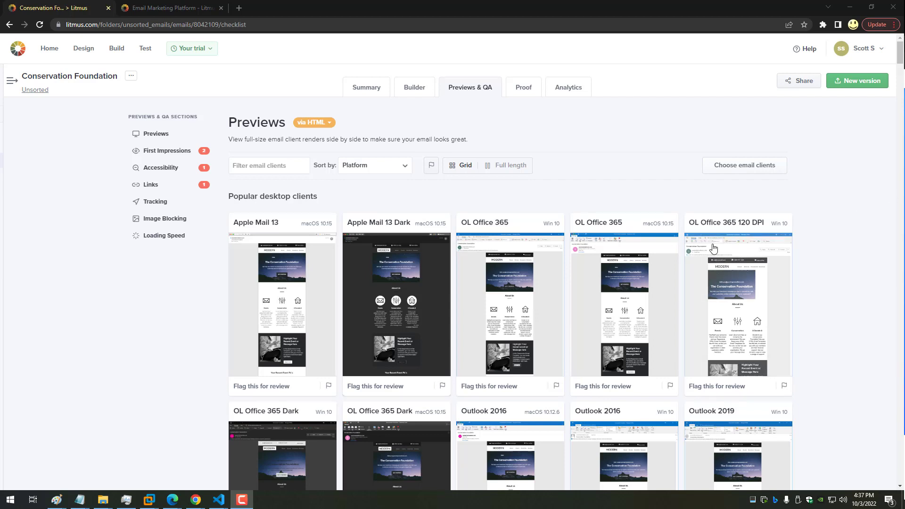
# Step: Scroll the Previews & QA page down to web-based client renders such as Yahoo! Mail
pyautogui.click(901, 63)
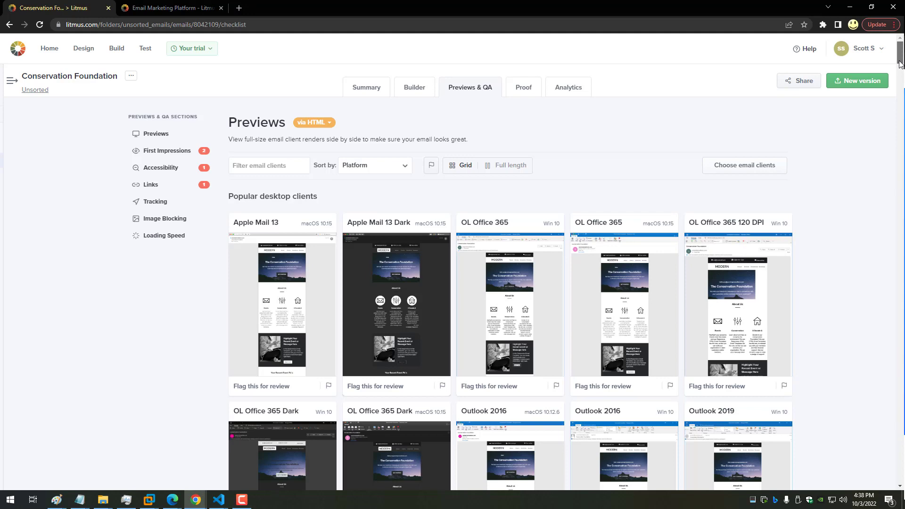
pyautogui.moveTo(901, 63); pyautogui.dragTo(904, 119)
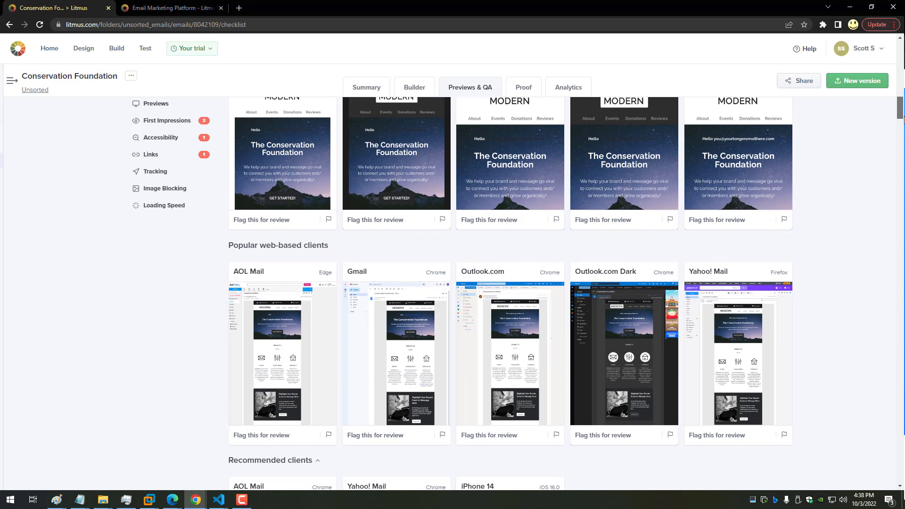
pyautogui.moveTo(904, 119); pyautogui.dragTo(904, 153)
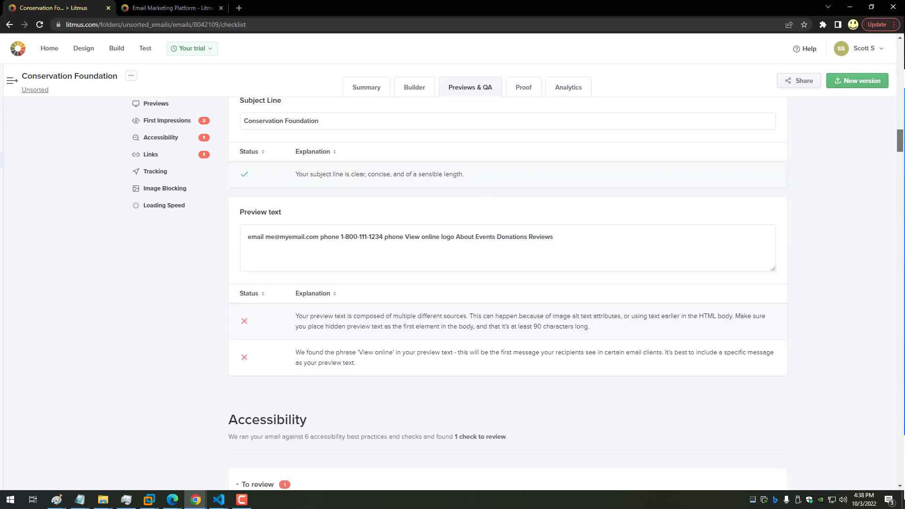
pyautogui.moveTo(904, 153); pyautogui.dragTo(904, 155)
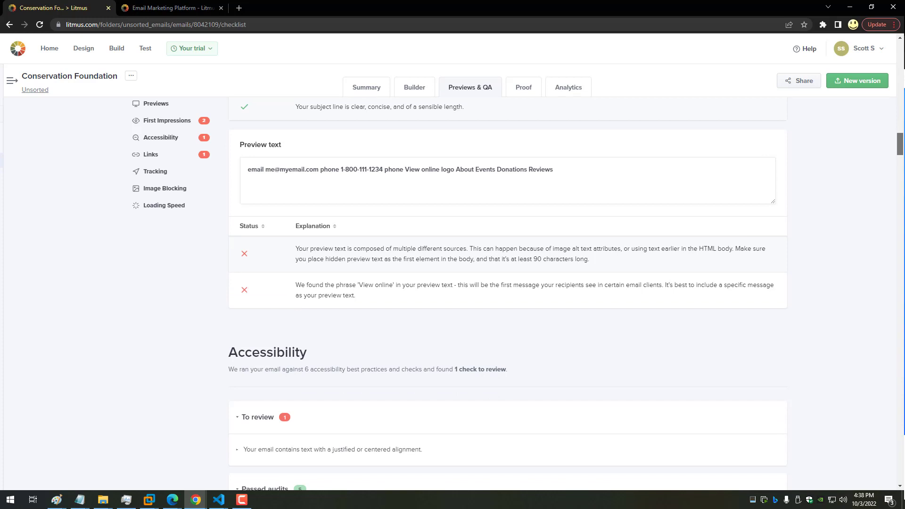
pyautogui.moveTo(904, 155); pyautogui.dragTo(904, 168)
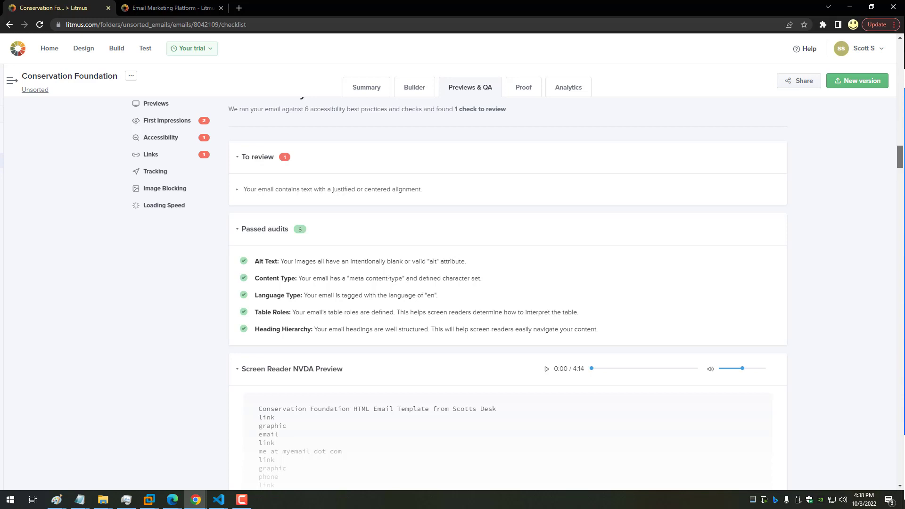
pyautogui.moveTo(904, 168); pyautogui.dragTo(904, 397)
# Step: Jump to the Loading Speed report: 33 images, 604 KB total, 4.5 s load time
pyautogui.press('Home')
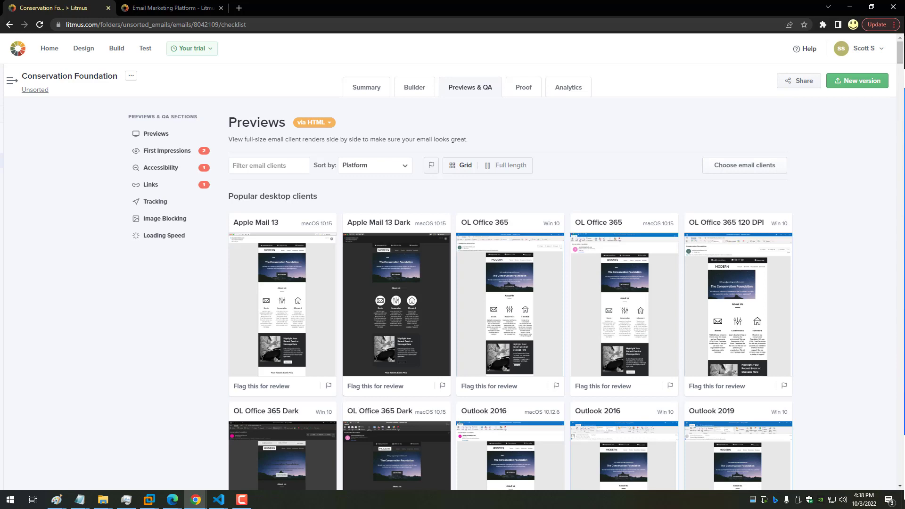
pyautogui.moveTo(901, 59); pyautogui.dragTo(900, 439)
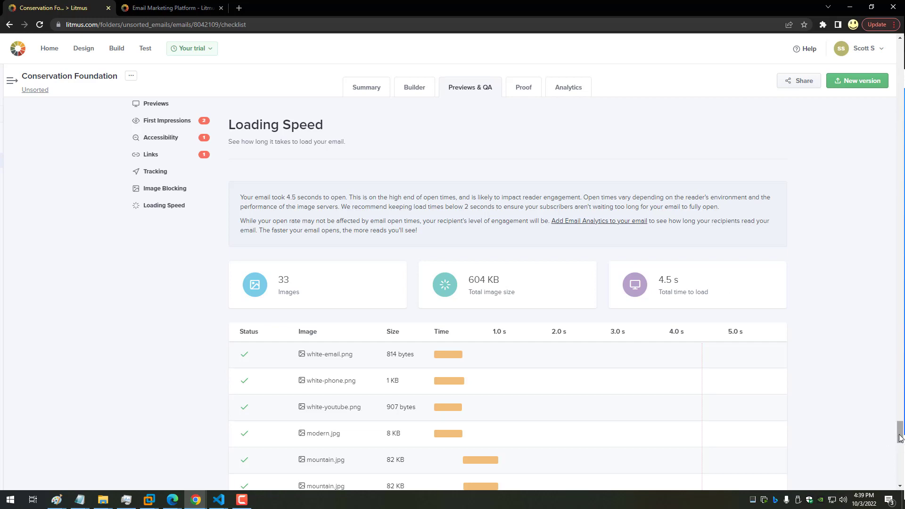
pyautogui.moveTo(900, 438); pyautogui.dragTo(899, 445)
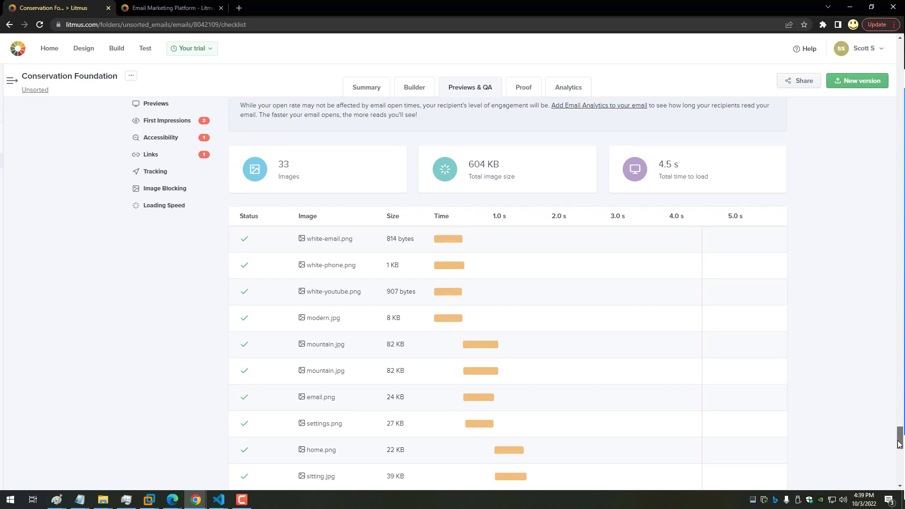
pyautogui.moveTo(899, 444)
pyautogui.mouseDown()
pyautogui.moveTo(900, 458)
pyautogui.moveTo(902, 441)
pyautogui.mouseUp()
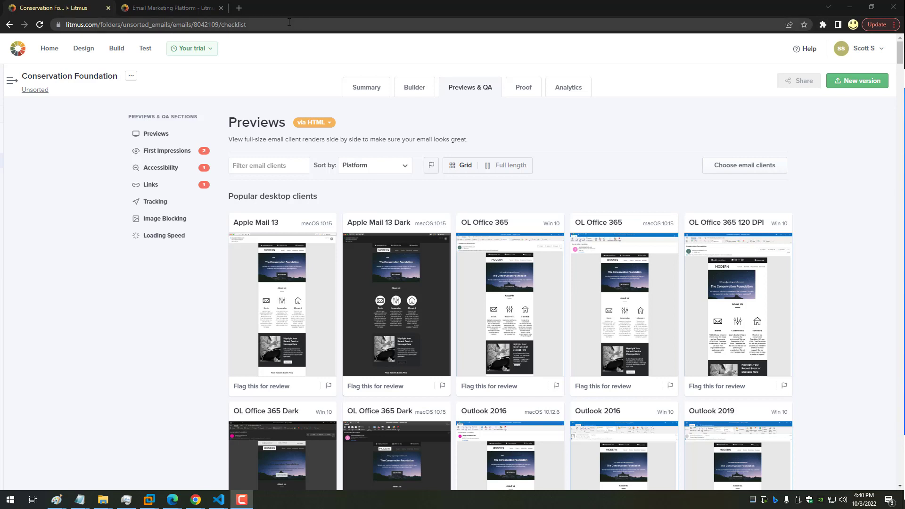
pyautogui.click(113, 25)
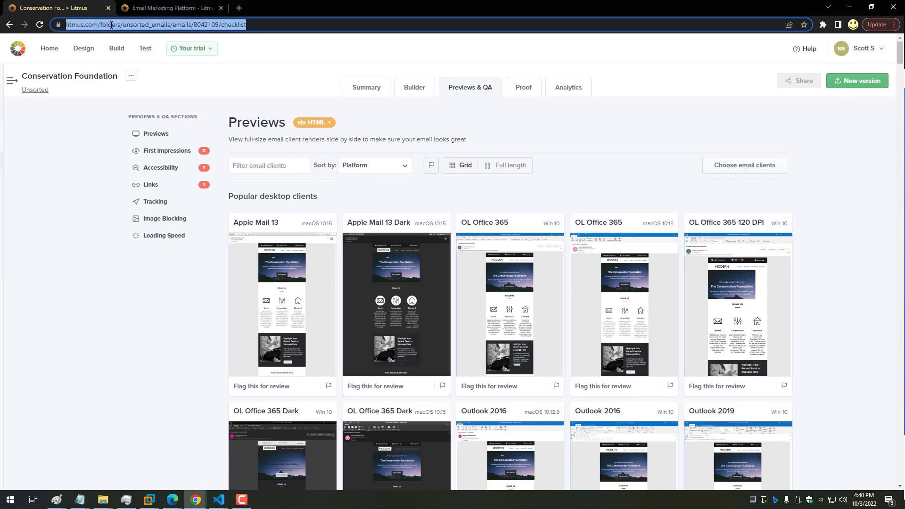